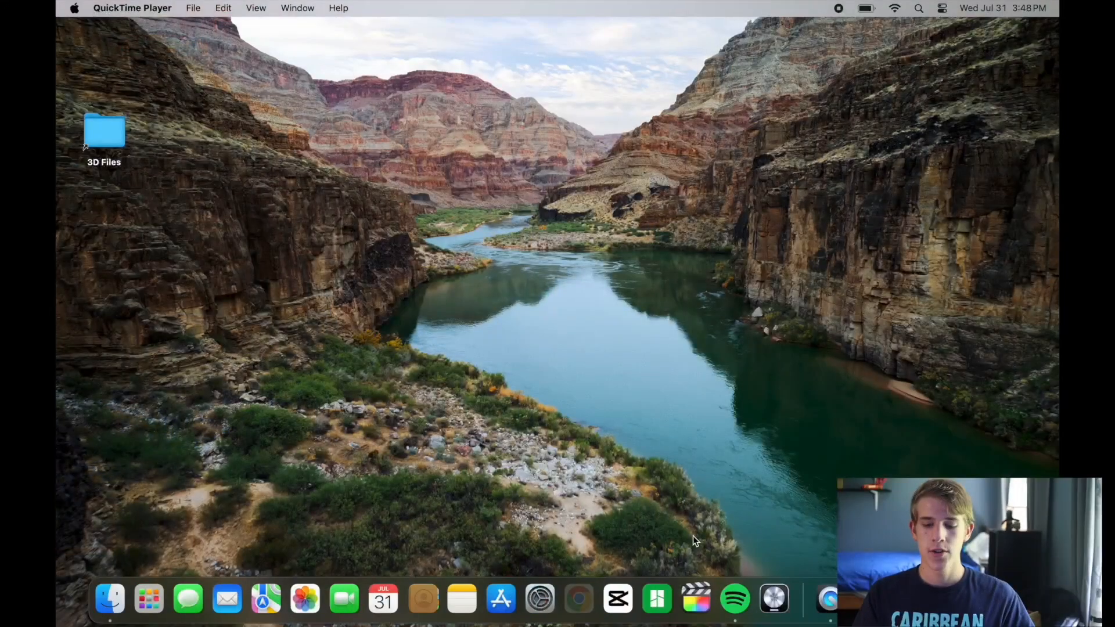
Launch Bambu Studio and switch from the home page to the Prepare slicing workspace
{"action": "left_click", "coordinate": [653, 591]}
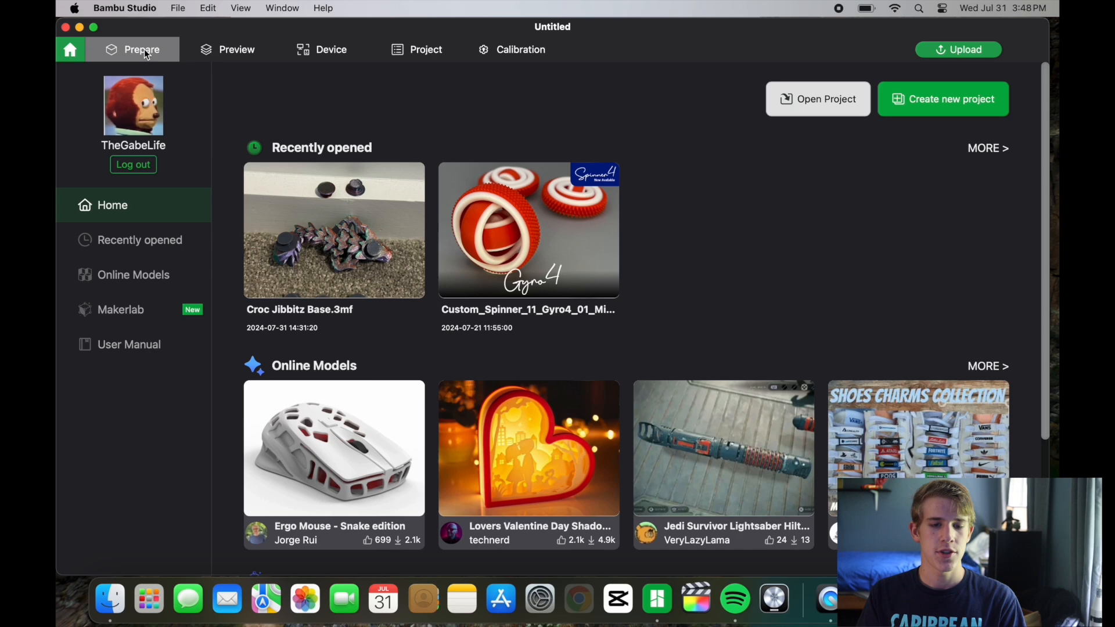
{"action": "left_click", "coordinate": [144, 49]}
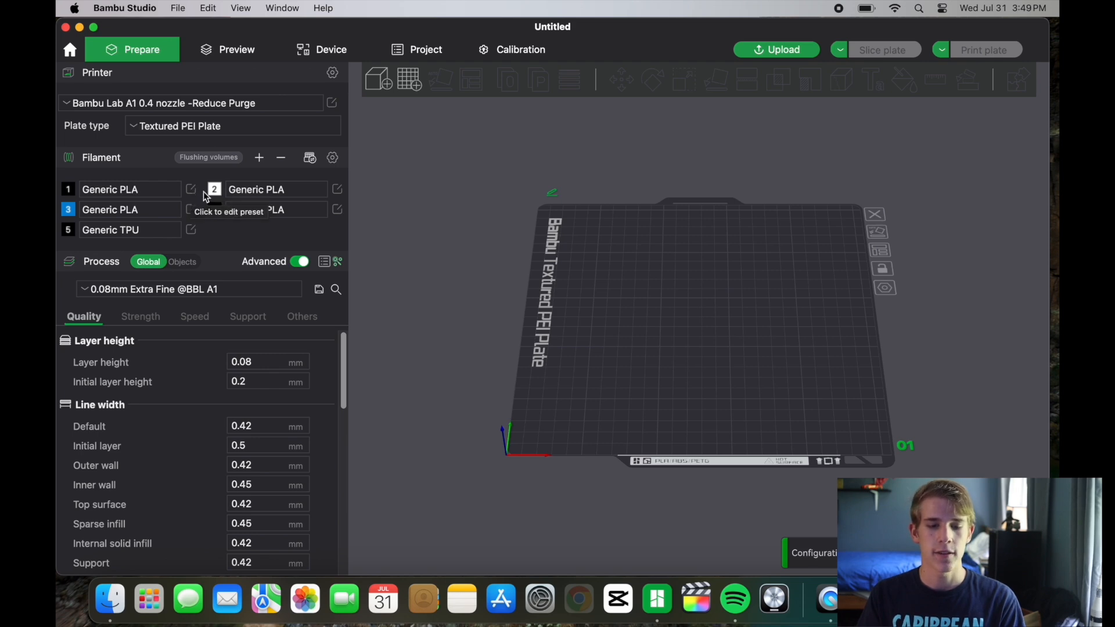
In filament 1's Generic PLA settings, set the minimum recommended nozzle temperature to 185 °C
{"action": "left_click", "coordinate": [191, 190]}
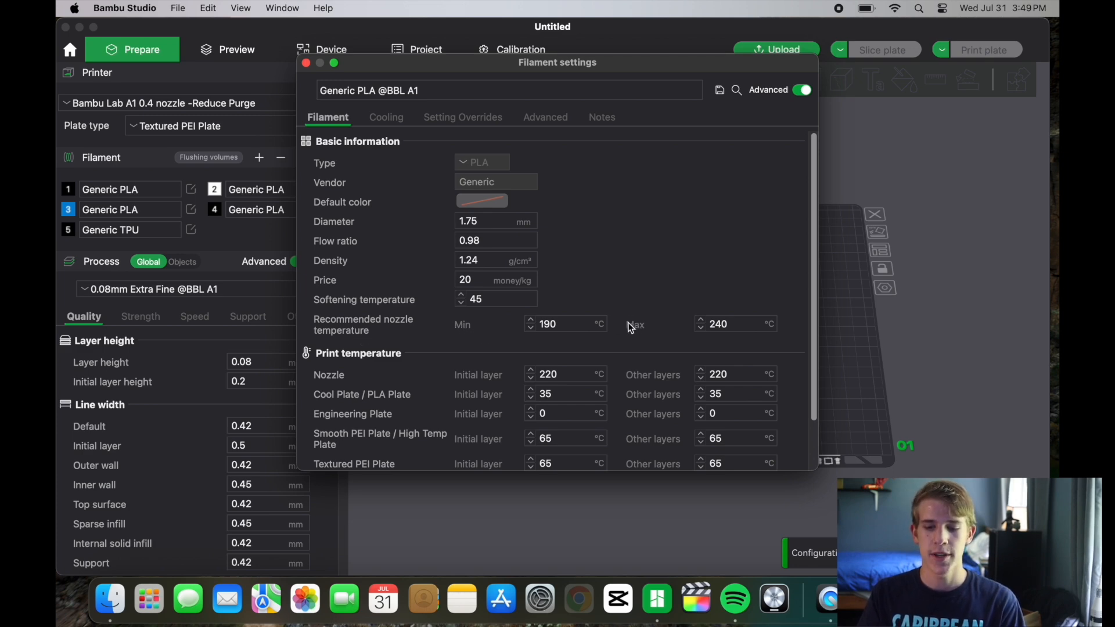
{"action": "left_click", "coordinate": [557, 324]}
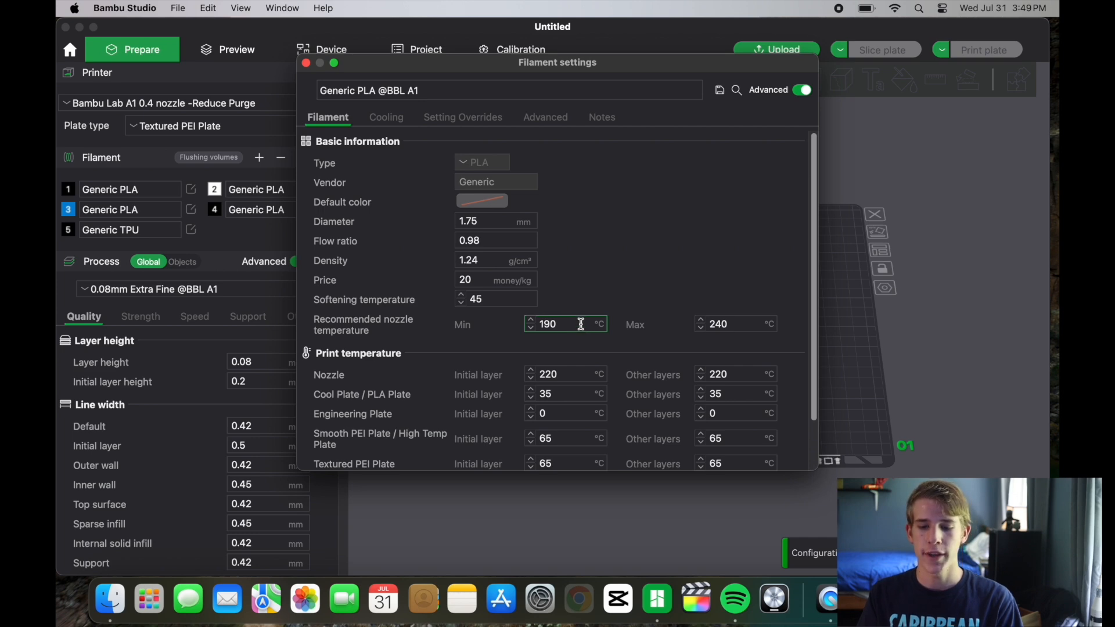
{"action": "key", "text": "BackSpace"}
{"action": "type", "text": "185"}
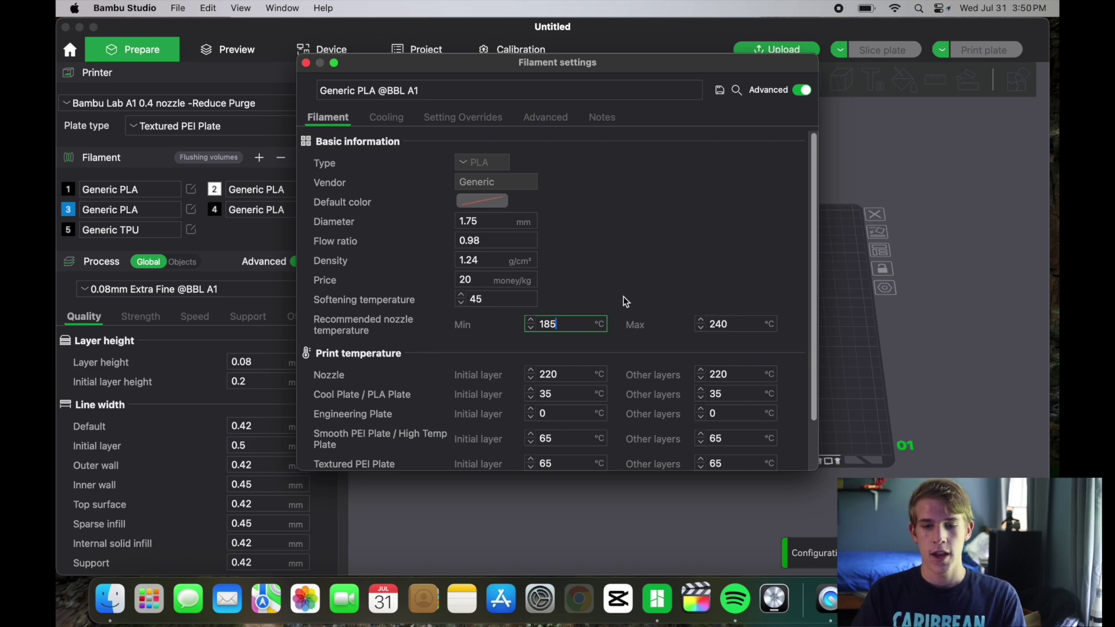
{"action": "left_click", "coordinate": [623, 301]}
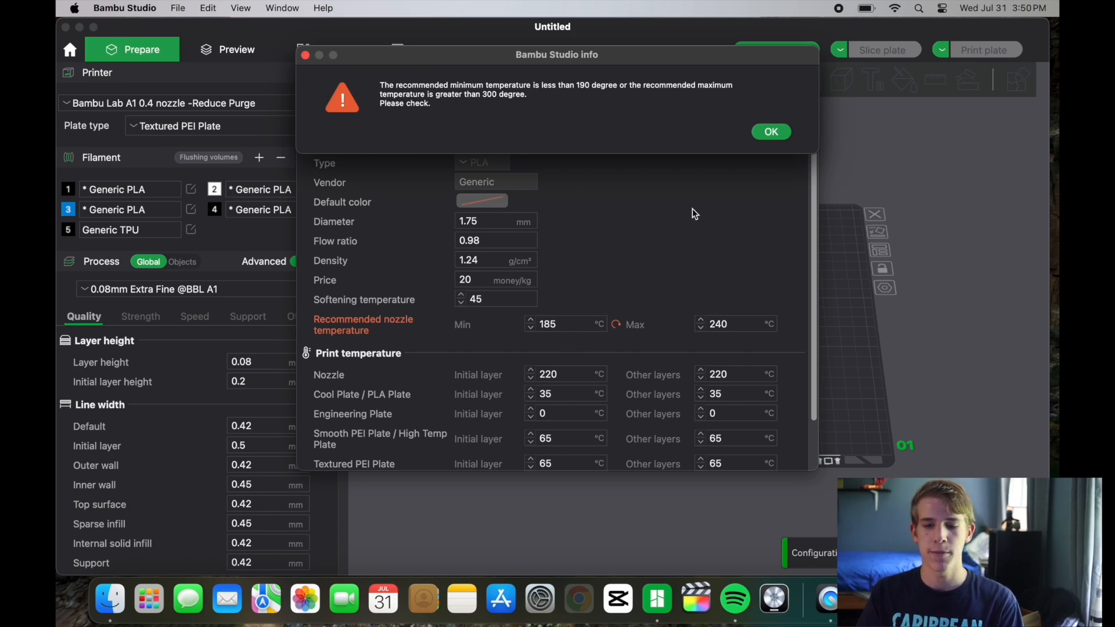
{"action": "left_click", "coordinate": [771, 133]}
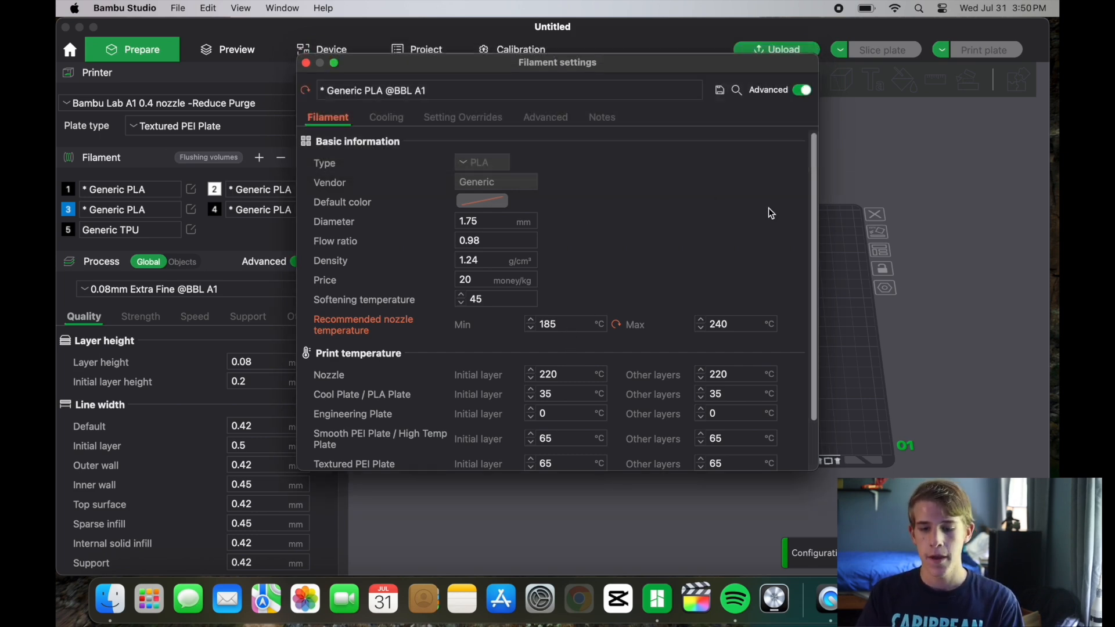
Set the maximum recommended nozzle temperature to 195 °C, accepting the range warning
{"action": "double_click", "coordinate": [721, 324]}
{"action": "key", "text": "BackSpace"}
{"action": "type", "text": "195"}
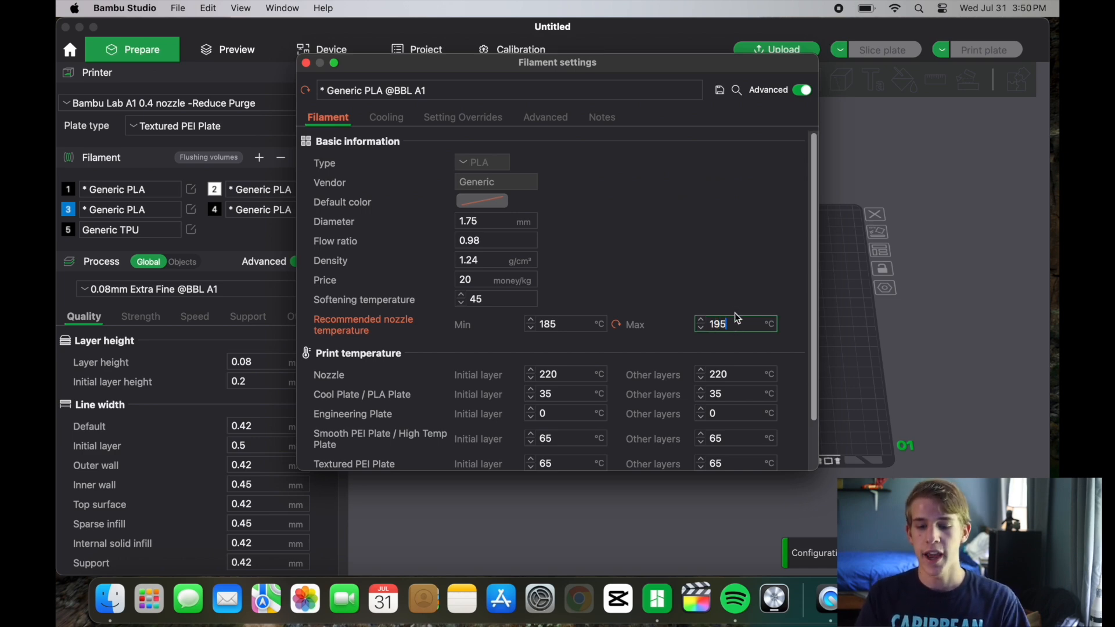
{"action": "left_click", "coordinate": [724, 298]}
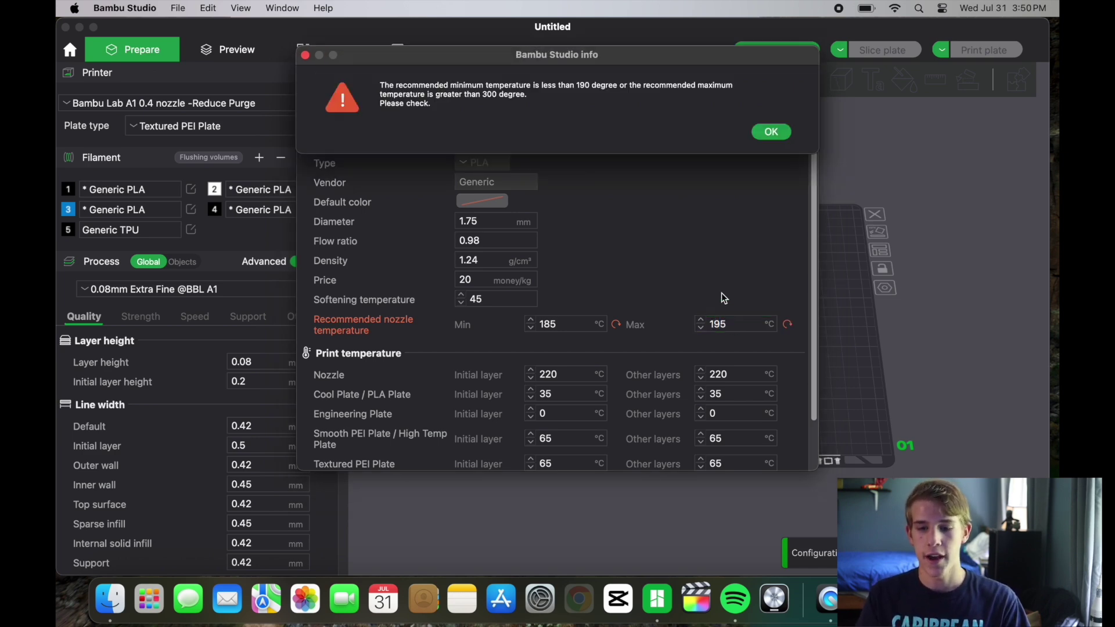
{"action": "left_click", "coordinate": [770, 132]}
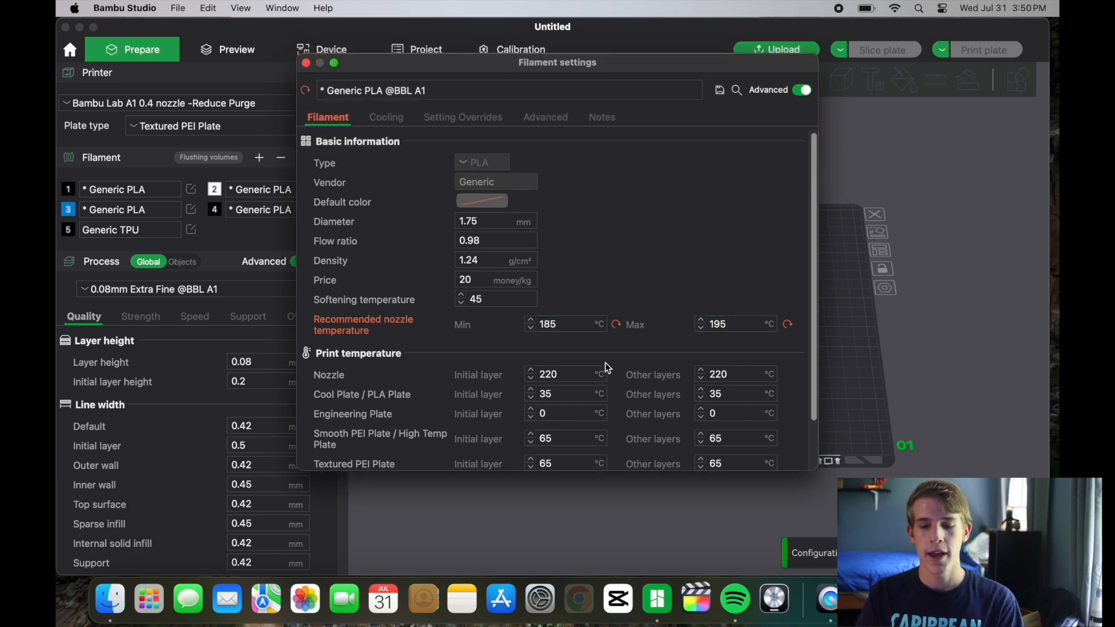
{"action": "mouse_move", "coordinate": [566, 374]}
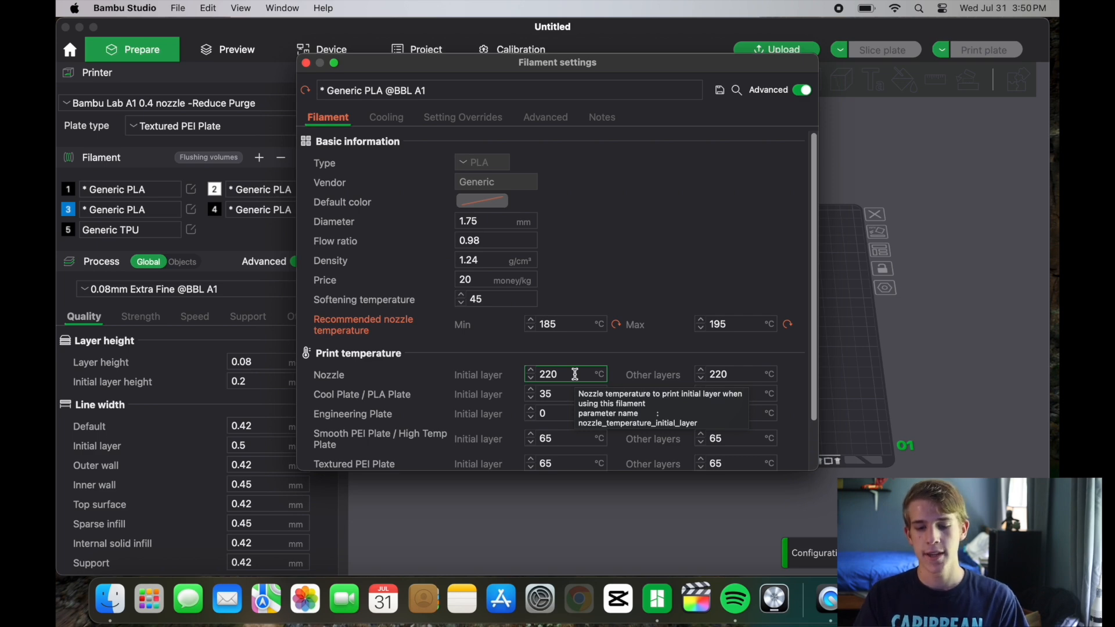
{"action": "scroll", "coordinate": [574, 374], "scroll_direction": "down", "scroll_amount": 1}
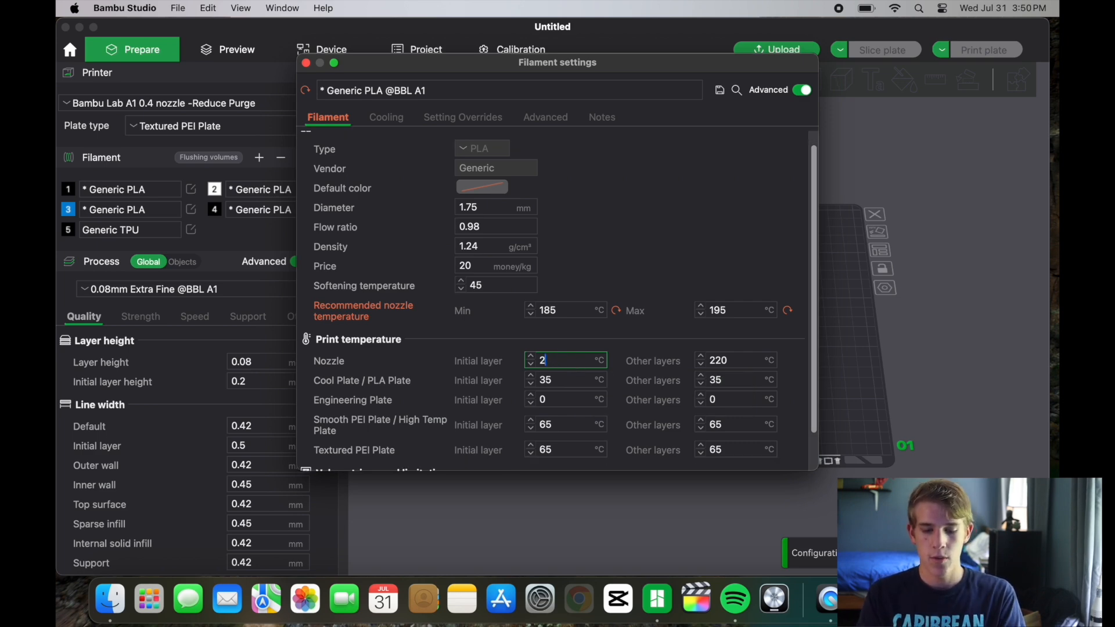
{"action": "type", "text": "190"}
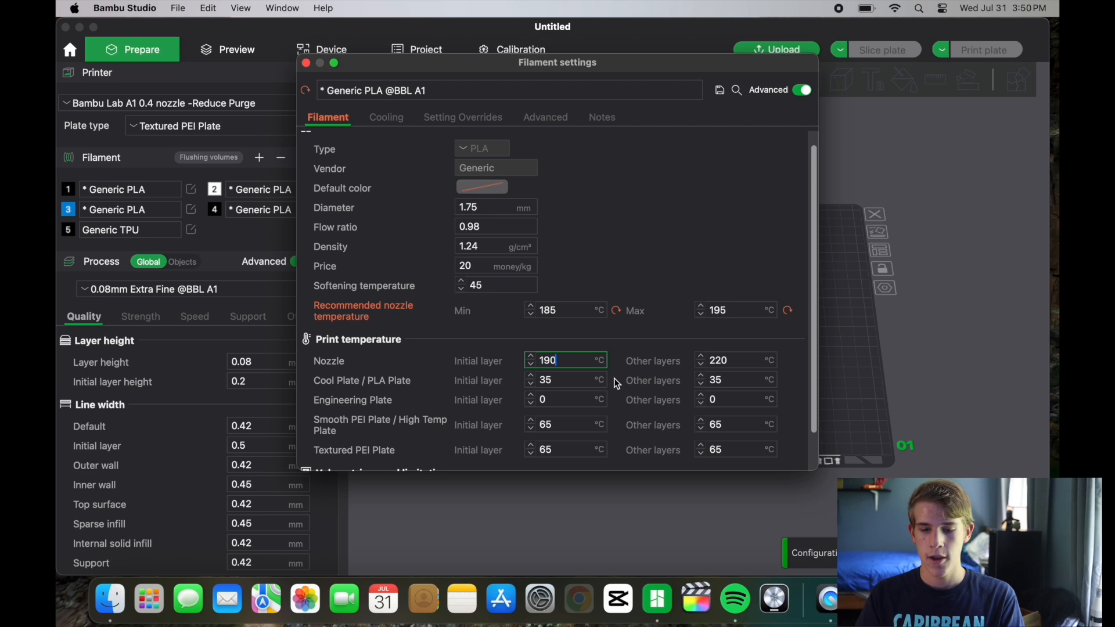
Set the nozzle print temperature to 190 °C for both the initial layer and other layers
{"action": "left_click", "coordinate": [725, 360]}
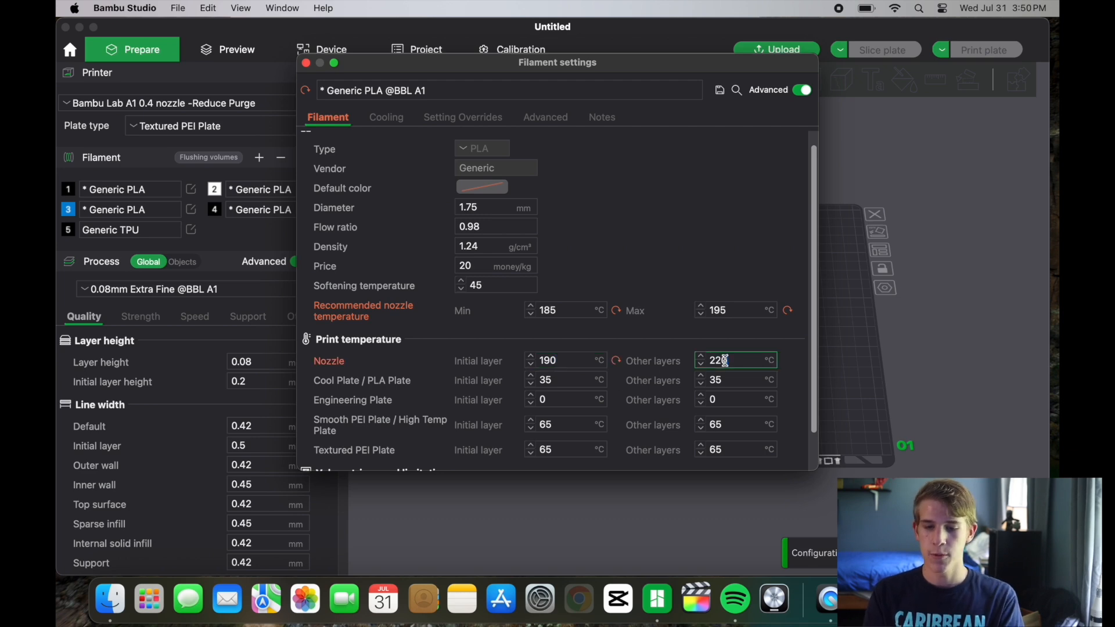
{"action": "key", "text": "BackSpace"}
{"action": "key", "text": "BackSpace"}
{"action": "key", "text": "BackSpace"}
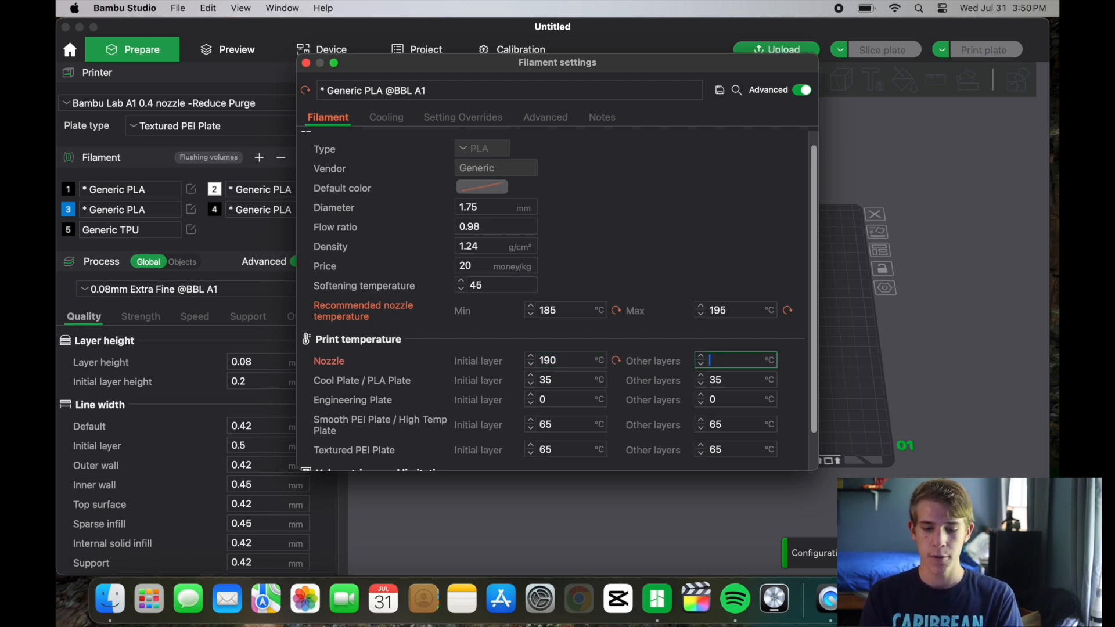
{"action": "type", "text": "190"}
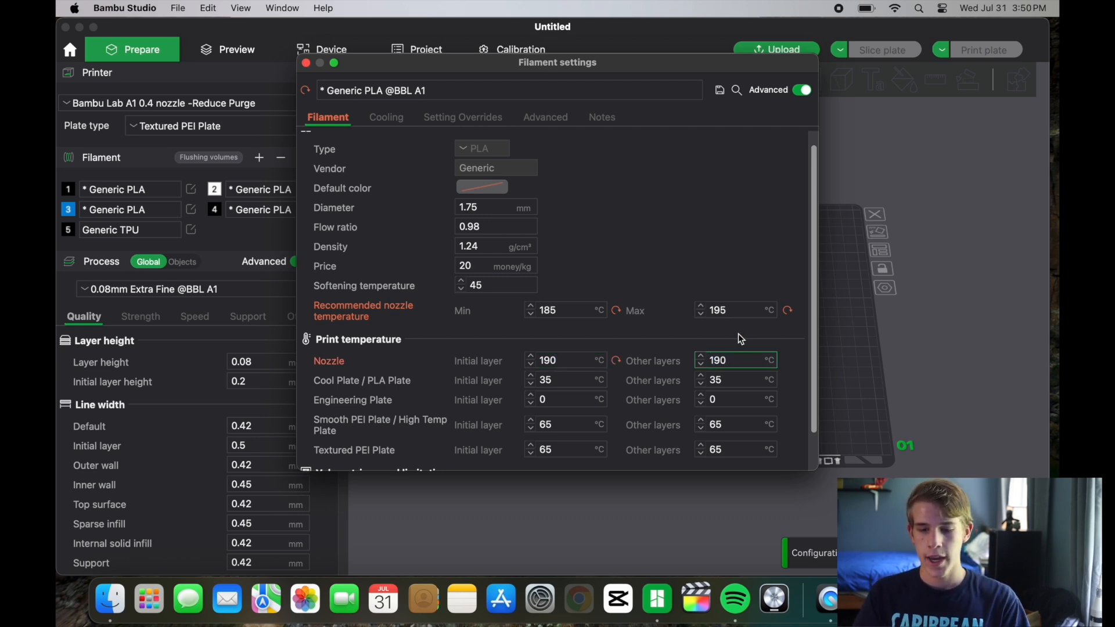
{"action": "key", "text": "Return"}
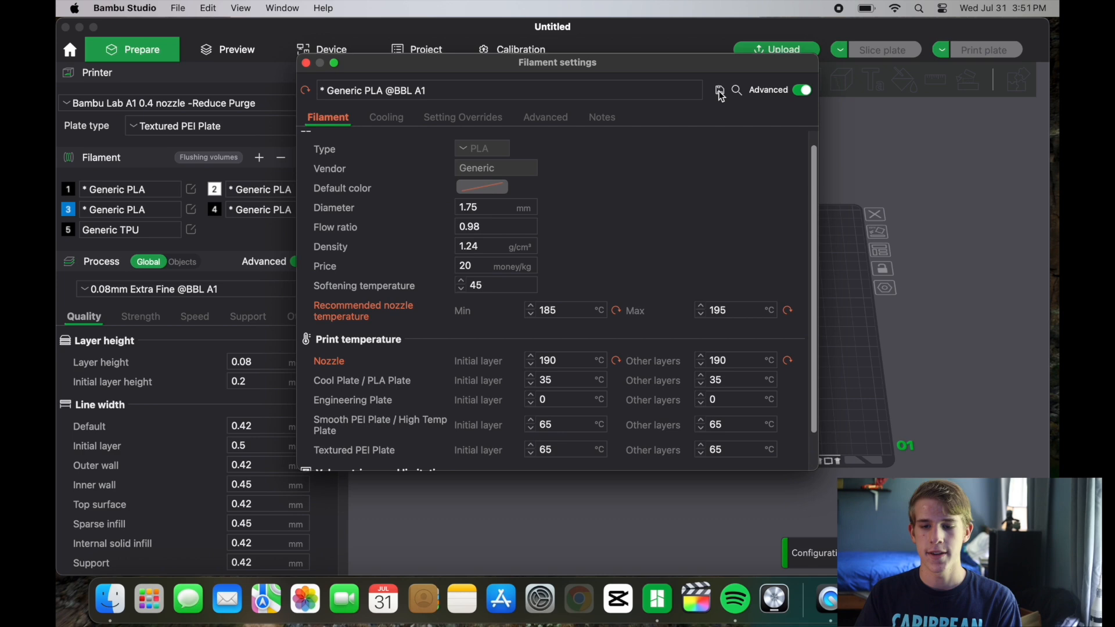
Save the edited filament as a user preset named 'Sunlu PLA'
{"action": "left_click", "coordinate": [719, 90]}
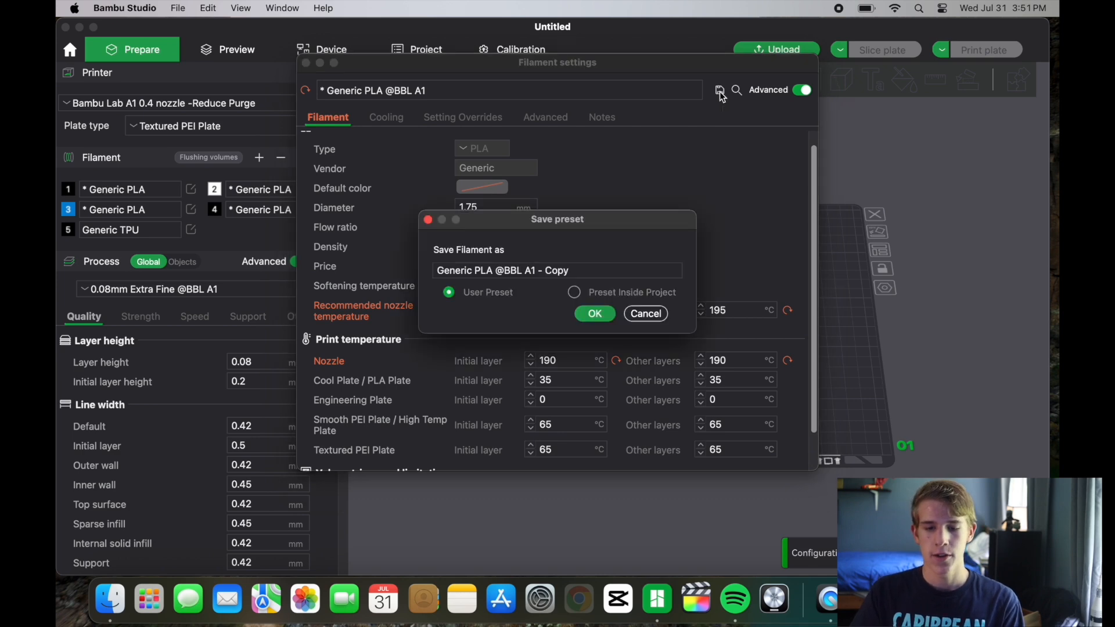
{"action": "left_click", "coordinate": [597, 271]}
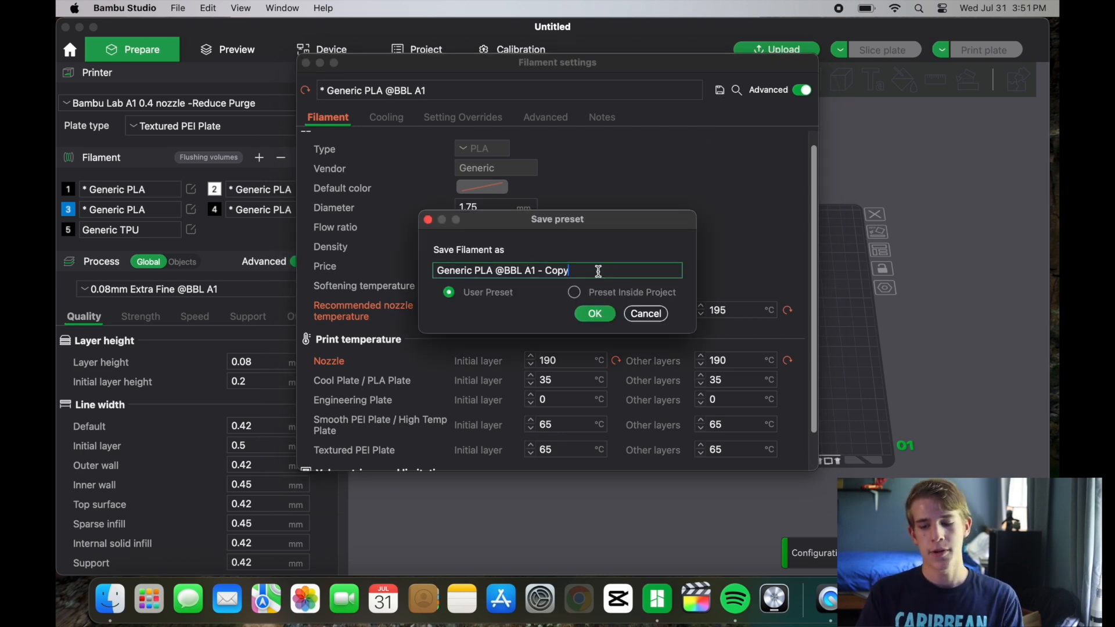
{"action": "key", "text": "BackSpace"}
{"action": "key", "text": "BackSpace"}
{"action": "key", "text": "BackSpace"}
{"action": "key", "text": "BackSpace"}
{"action": "key", "text": "BackSpace"}
{"action": "key", "text": "BackSpace"}
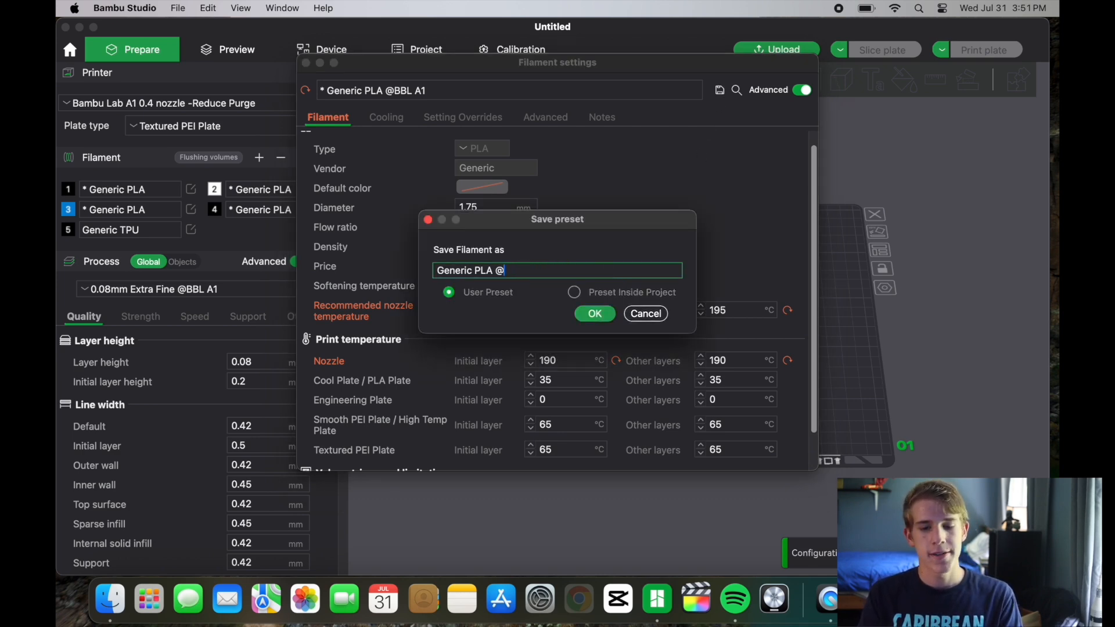
{"action": "key", "text": "BackSpace"}
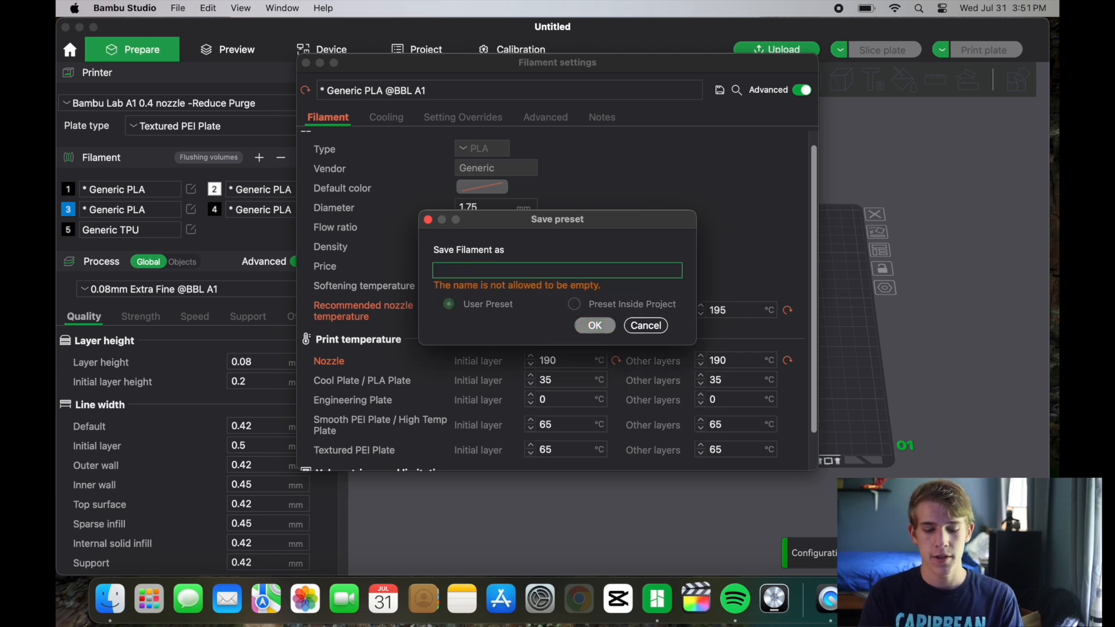
{"action": "type", "text": "Sun"}
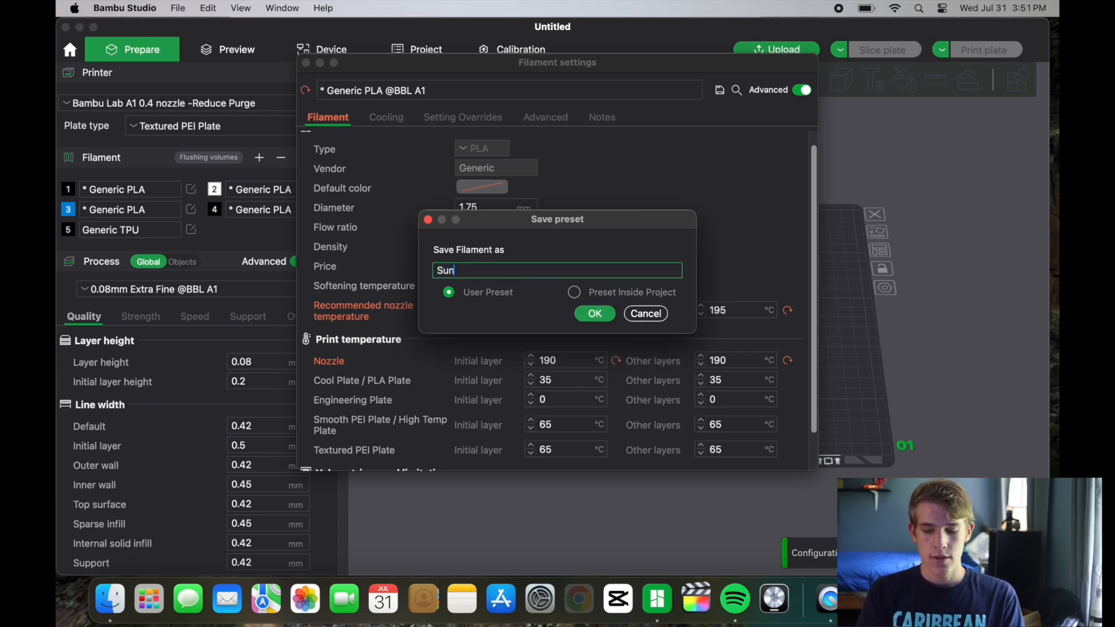
{"action": "type", "text": "lu"}
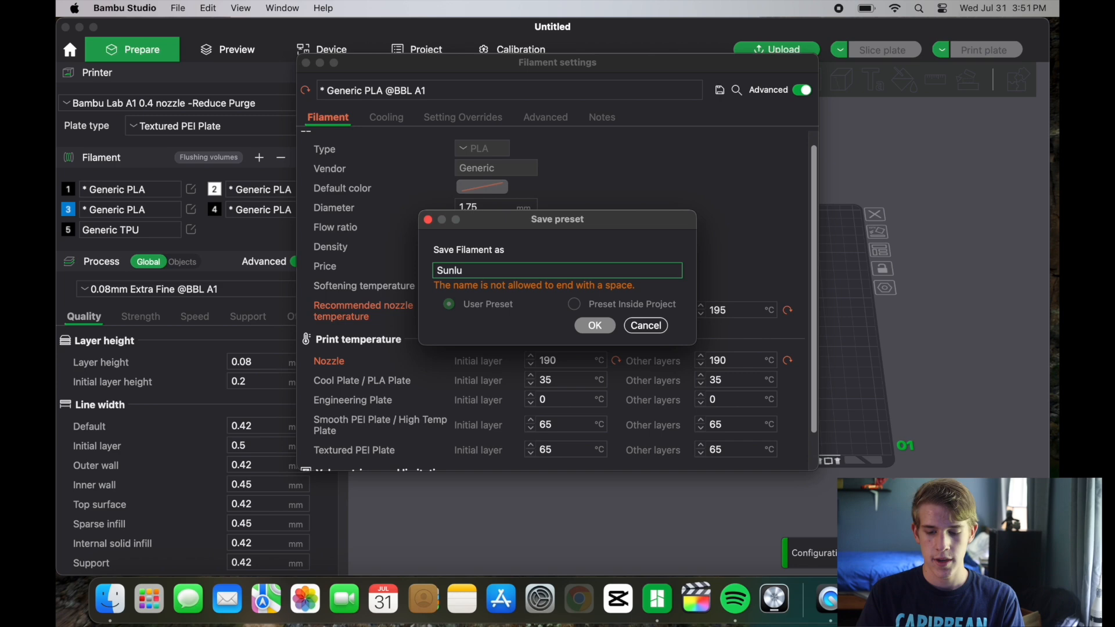
{"action": "type", "text": " PLA"}
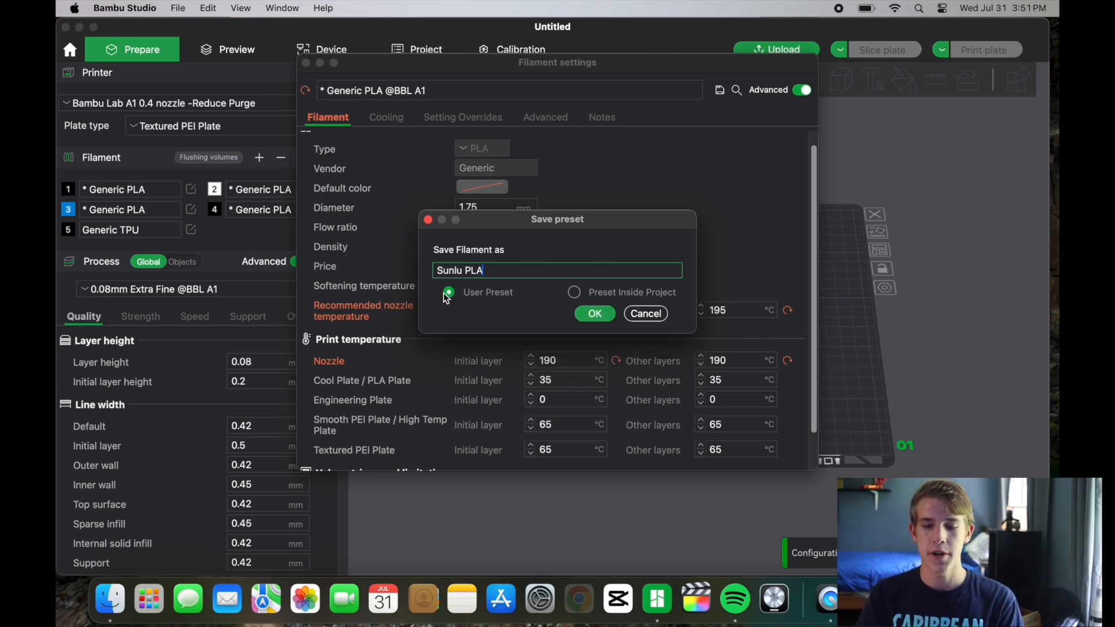
{"action": "left_click", "coordinate": [593, 314]}
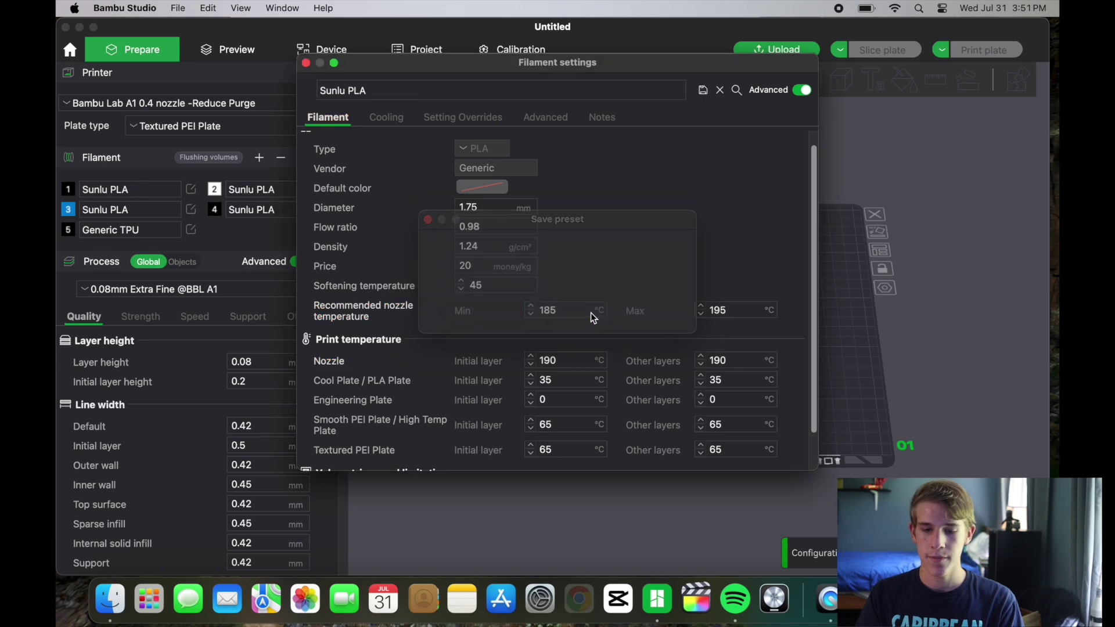
Close the filament settings and keep Sunlu PLA selected for filament slot 1
{"action": "left_click", "coordinate": [307, 64]}
{"action": "left_click", "coordinate": [147, 189]}
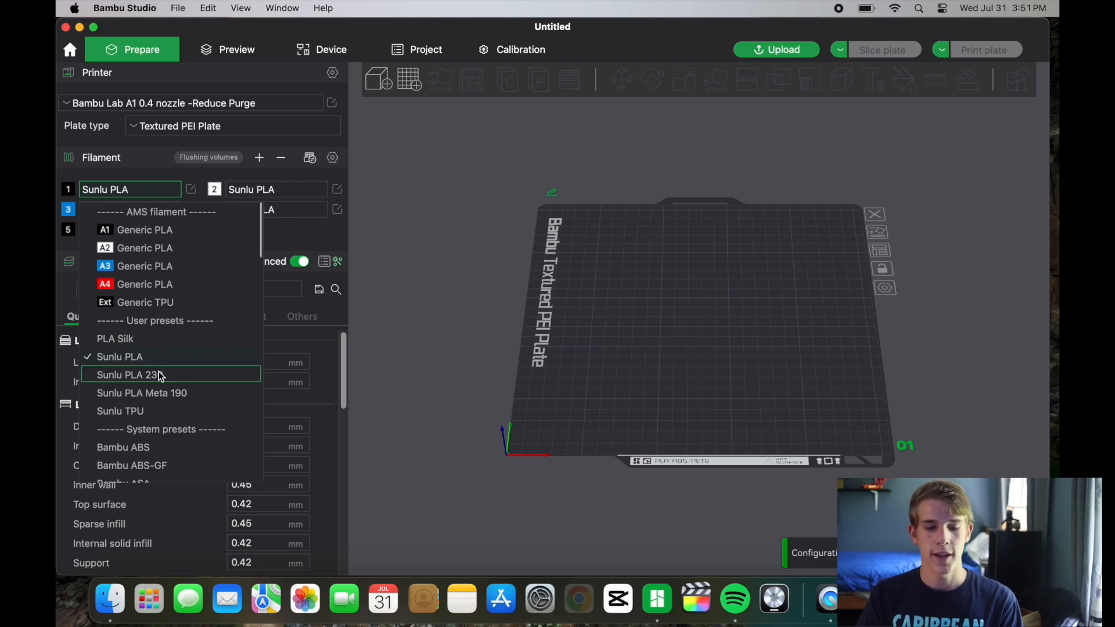
{"action": "left_click", "coordinate": [158, 360]}
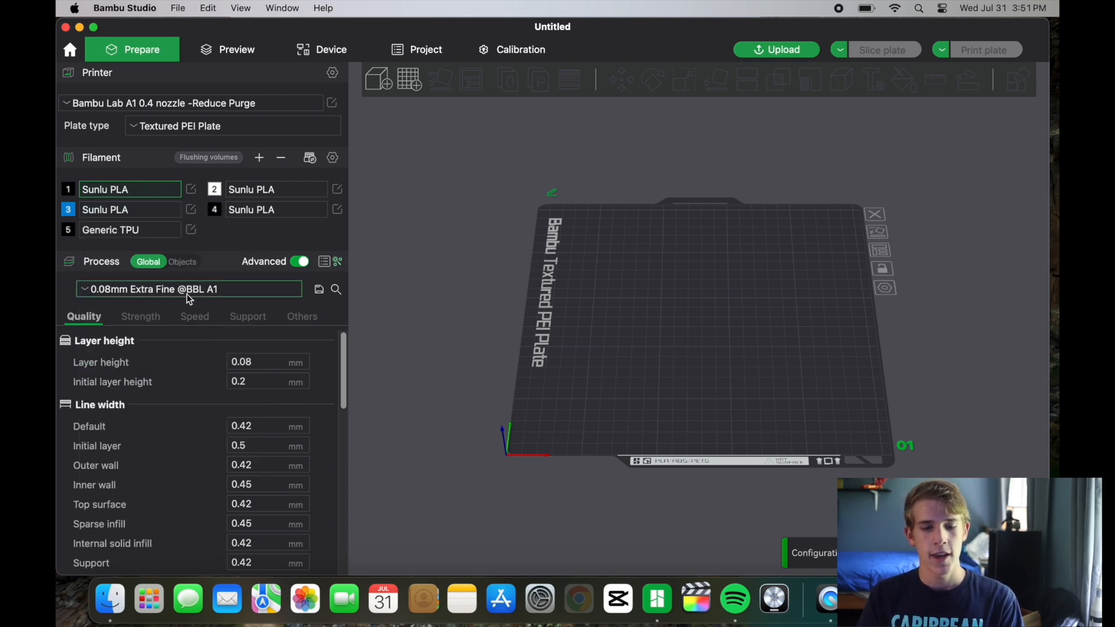